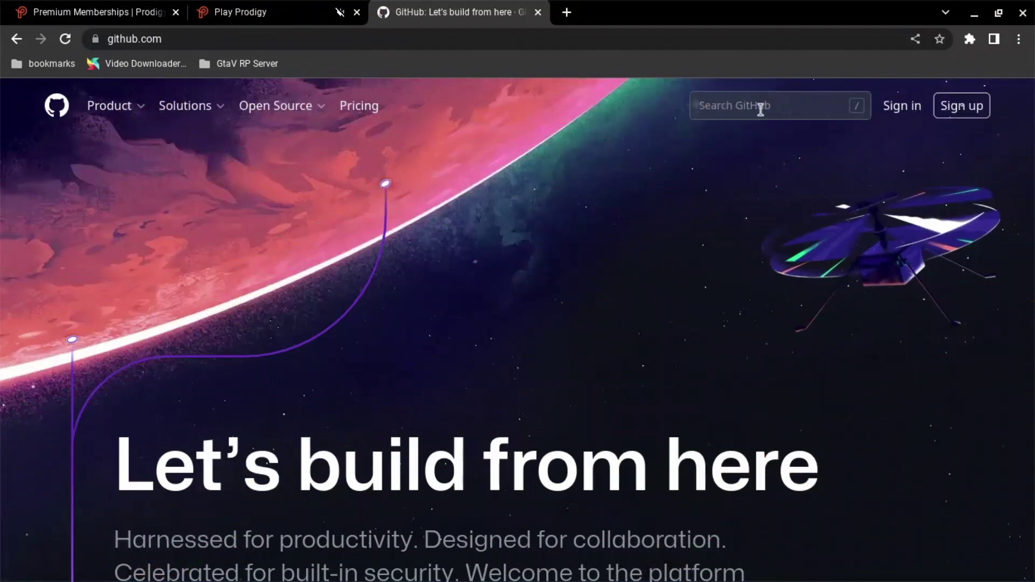
Search all of GitHub for 'prodigy hack', bringing up 143 repository results
{"action": "left_click", "coordinate": [759, 111]}
{"action": "type", "text": "prod"}
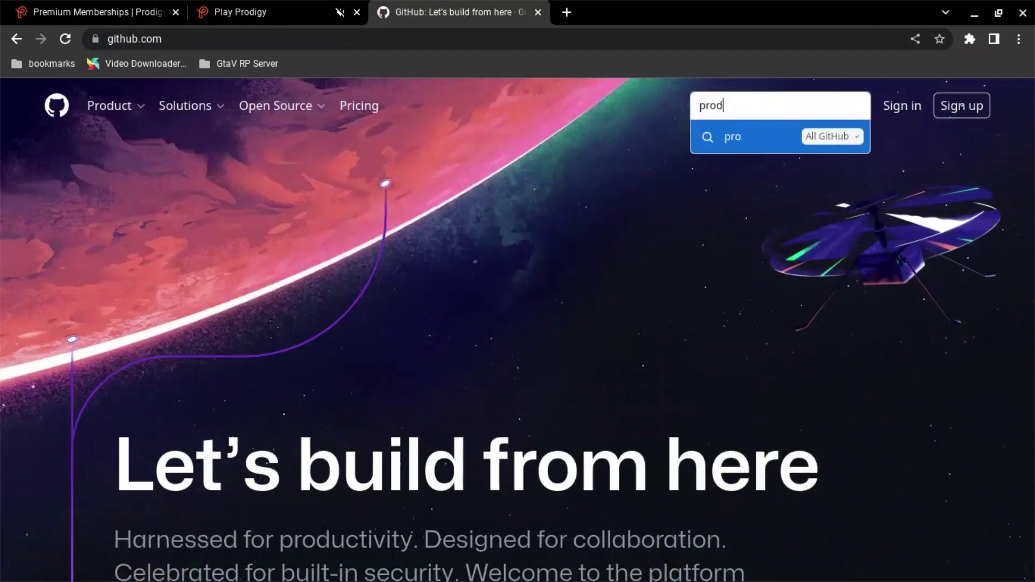
{"action": "type", "text": "igy hack"}
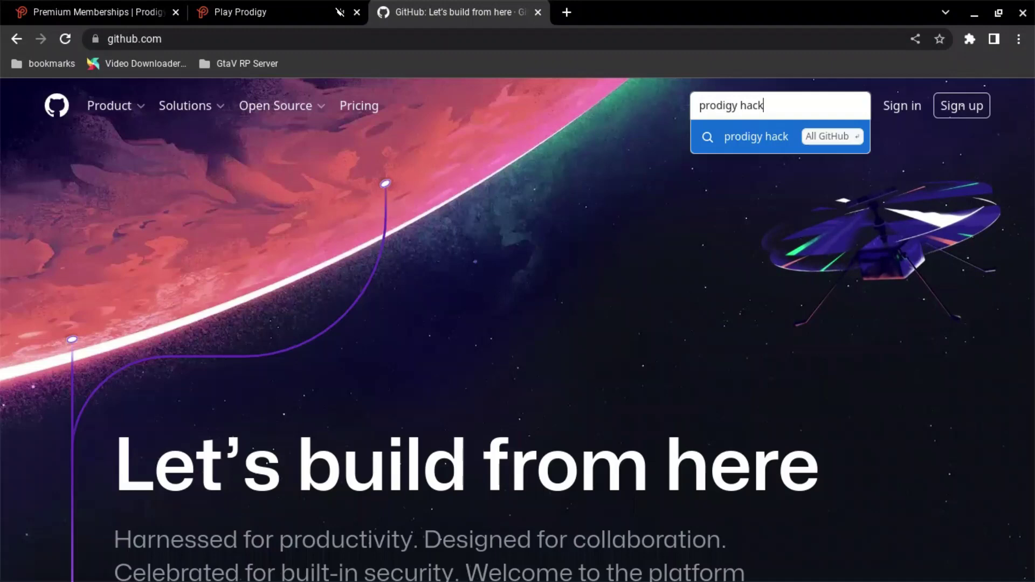
{"action": "key", "text": "Return"}
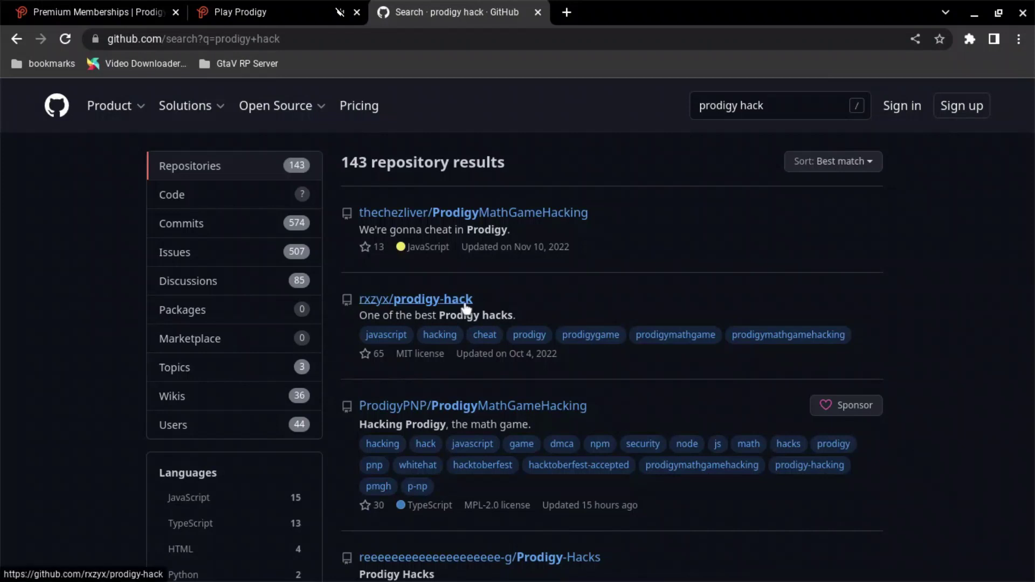
Open the rxzyx/prodigy-hack repository and browse the script files in its Player folder
{"action": "left_click", "coordinate": [438, 299]}
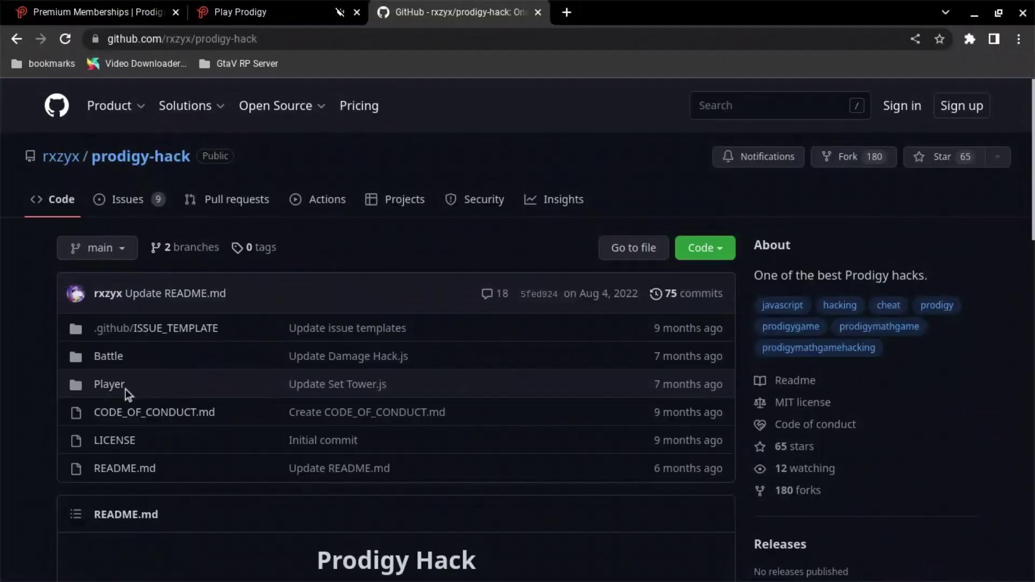
{"action": "left_click", "coordinate": [113, 386]}
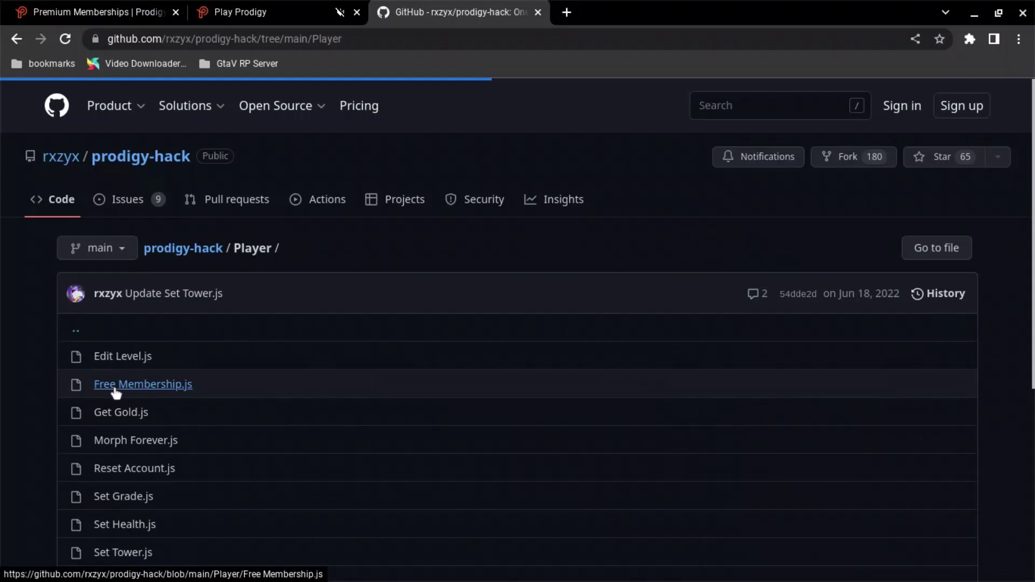
{"action": "scroll", "coordinate": [204, 367], "scroll_direction": "down", "scroll_amount": 4}
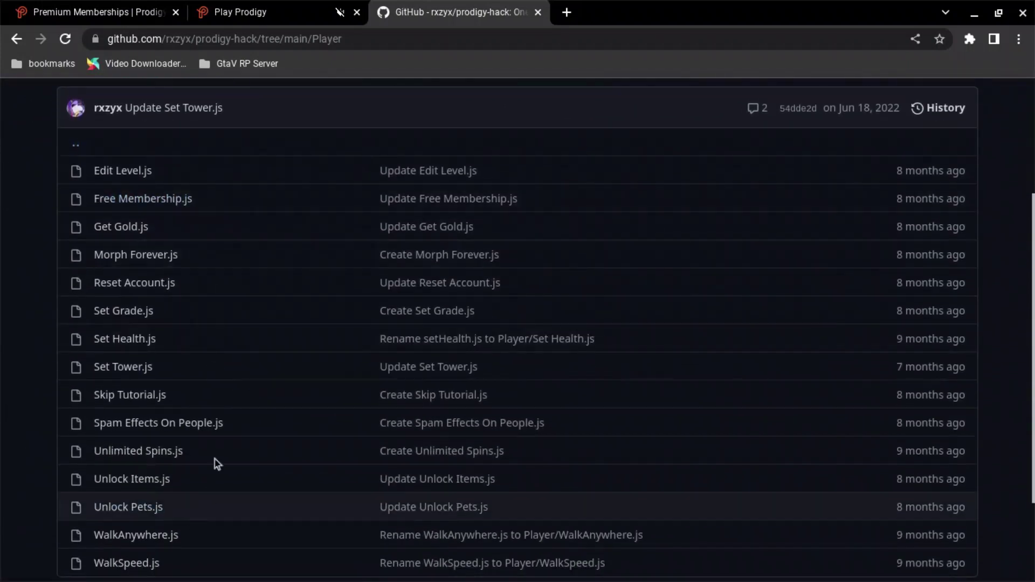
{"action": "scroll", "coordinate": [228, 284], "scroll_direction": "down", "scroll_amount": 1}
{"action": "scroll", "coordinate": [233, 354], "scroll_direction": "up", "scroll_amount": 2}
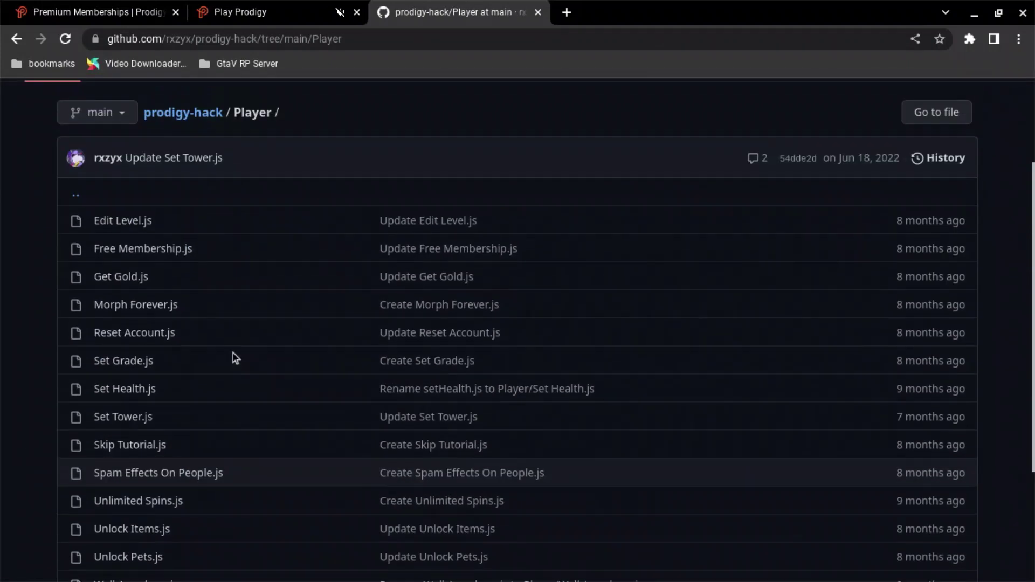
{"action": "scroll", "coordinate": [233, 356], "scroll_direction": "down", "scroll_amount": 1}
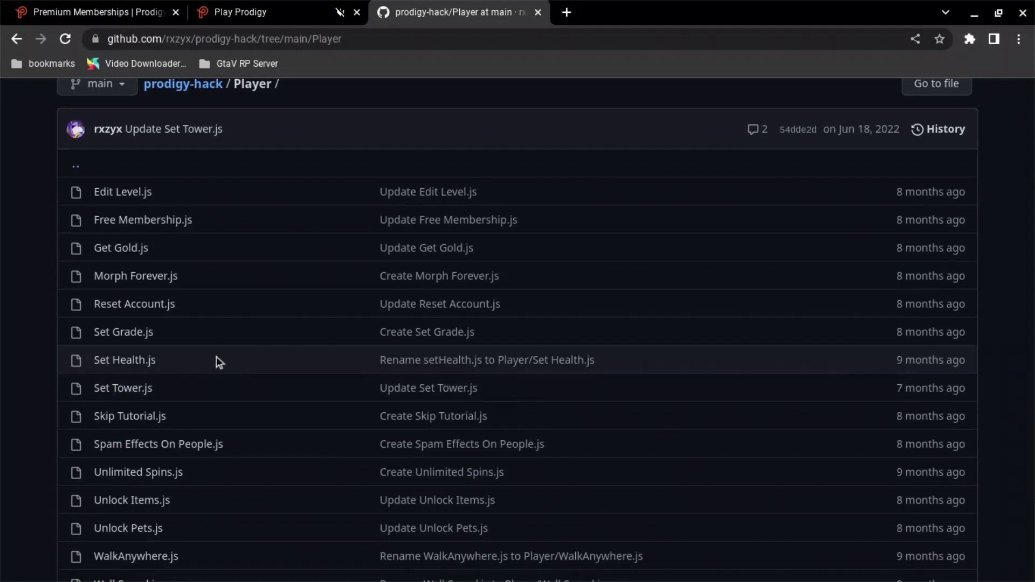
Open Get Gold.js in the Player folder and select its single line of code
{"action": "left_click", "coordinate": [138, 252]}
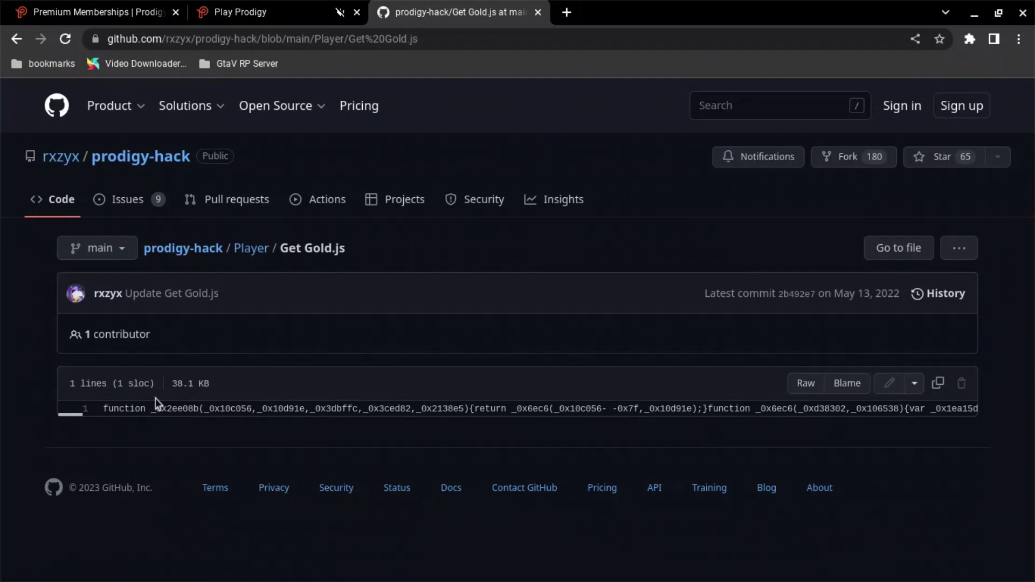
{"action": "triple_click", "coordinate": [166, 409]}
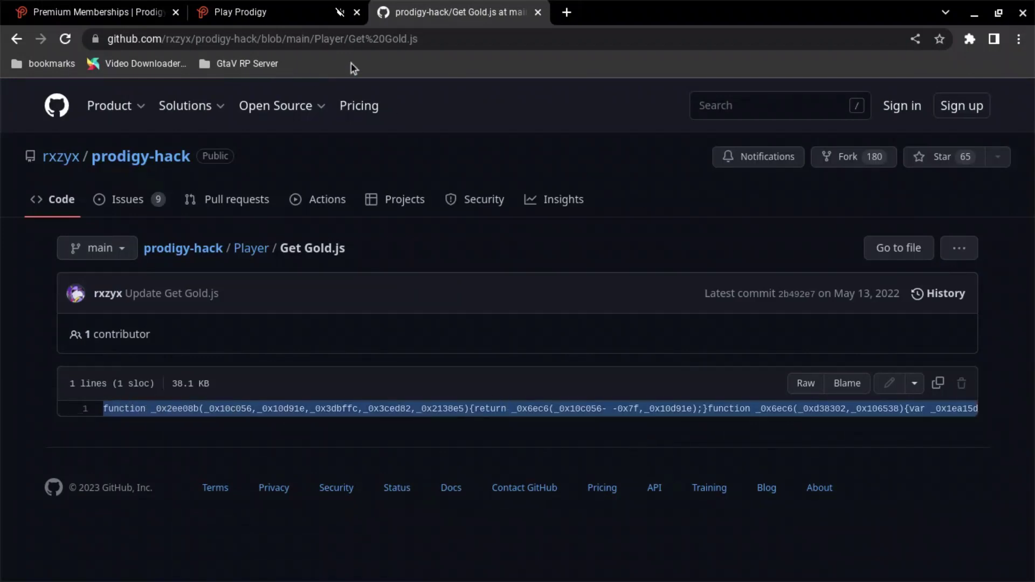
Save a bookmarks-bar bookmark named 'gold' whose URL is javascript: followed by the pasted Get Gold code
{"action": "right_click", "coordinate": [446, 74]}
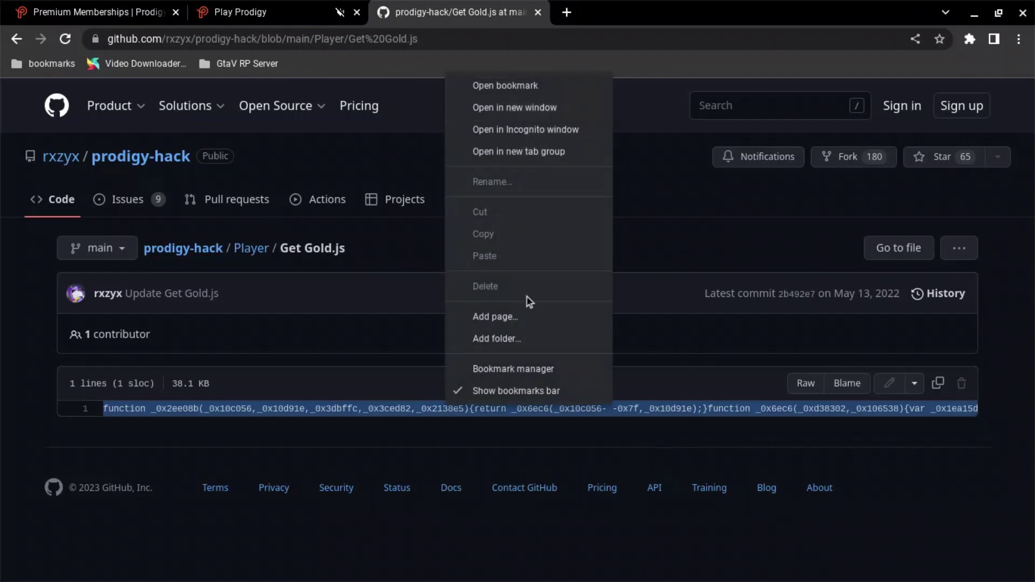
{"action": "left_click", "coordinate": [529, 316]}
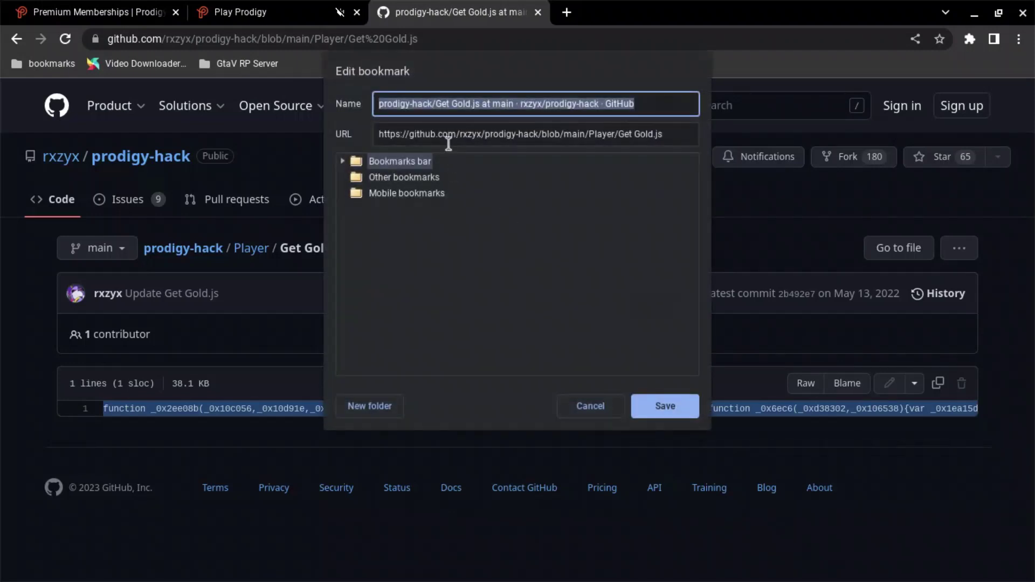
{"action": "key", "text": "BackSpace"}
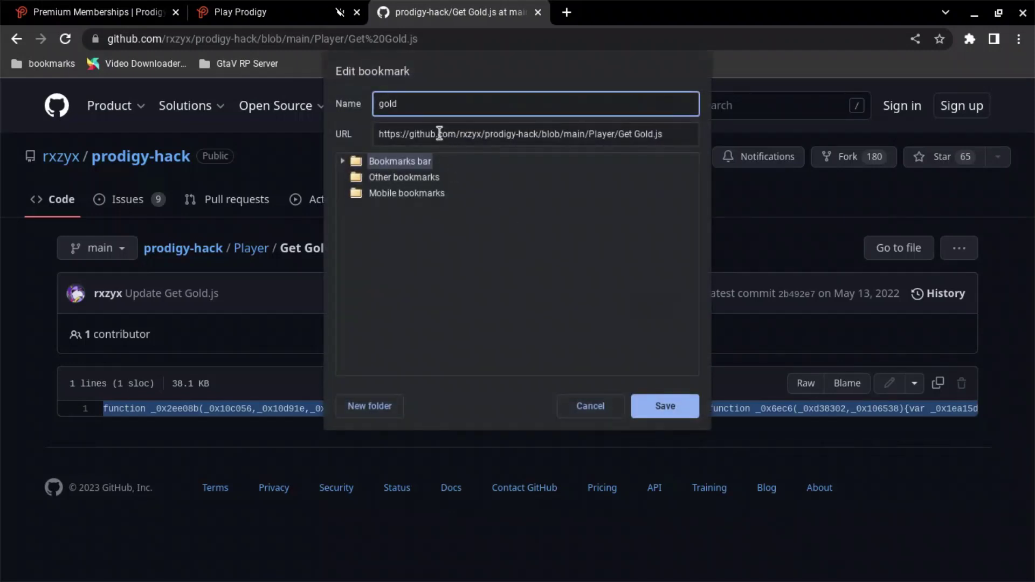
{"action": "left_click", "coordinate": [440, 133]}
{"action": "key", "text": "ctrl+a"}
{"action": "key", "text": "BackSpace"}
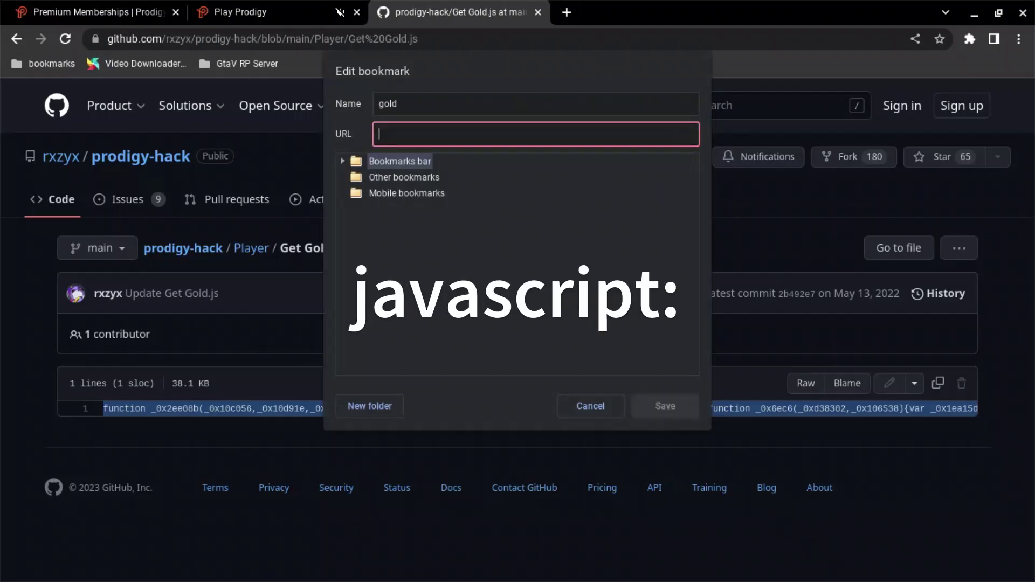
{"action": "type", "text": "javasc"}
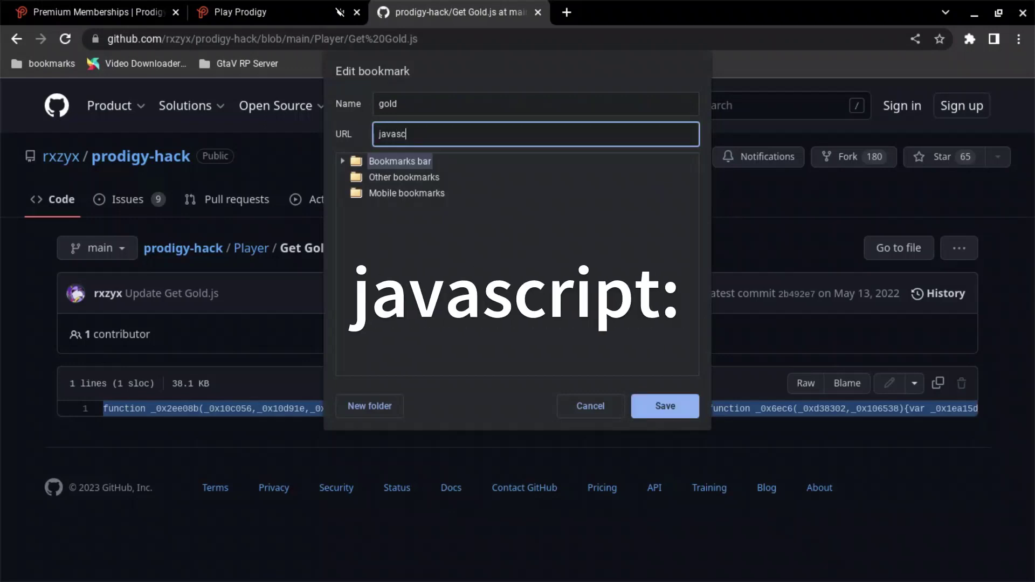
{"action": "type", "text": "ript"}
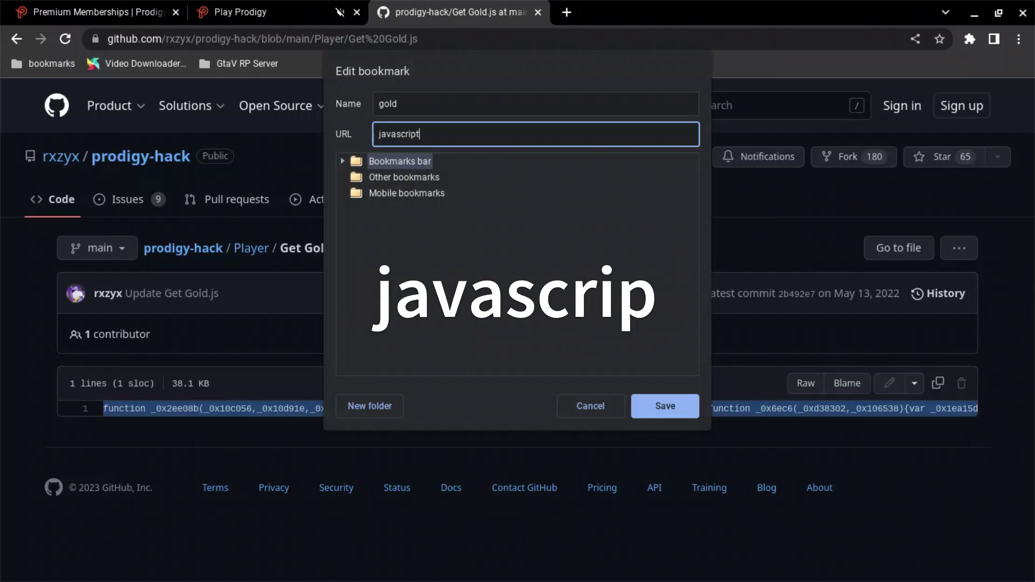
{"action": "type", "text": ":"}
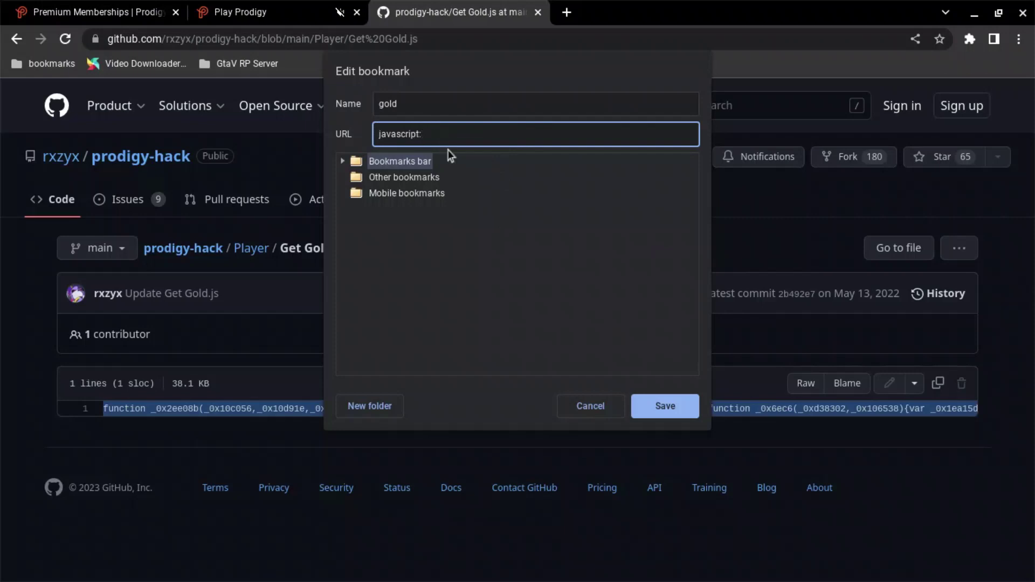
{"action": "key", "text": "ctrl+v"}
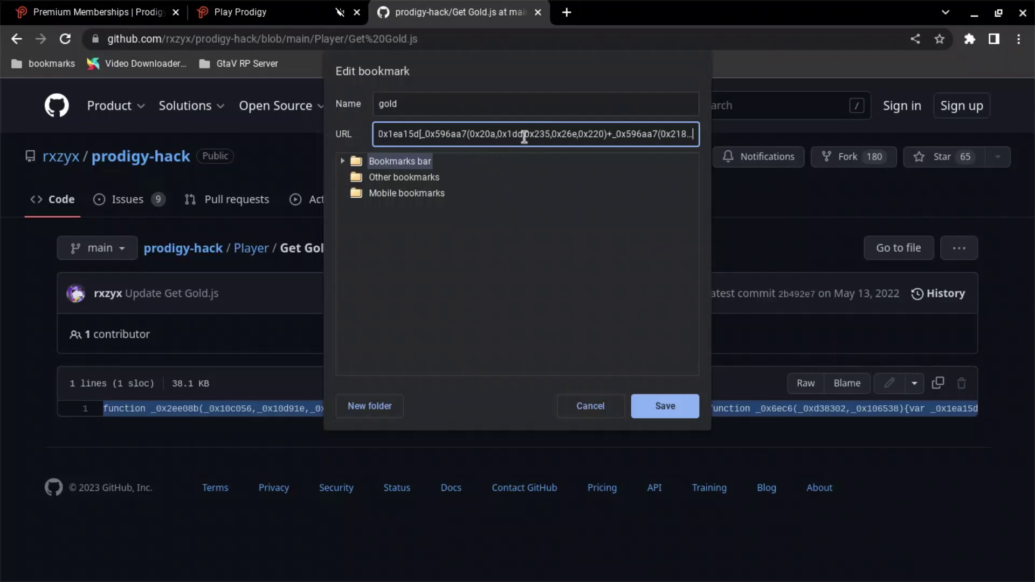
{"action": "left_click", "coordinate": [666, 406]}
Run the gold bookmarklet in Prodigy requesting 999 gold, and dismiss the not-a-number alert
{"action": "left_click", "coordinate": [210, 11]}
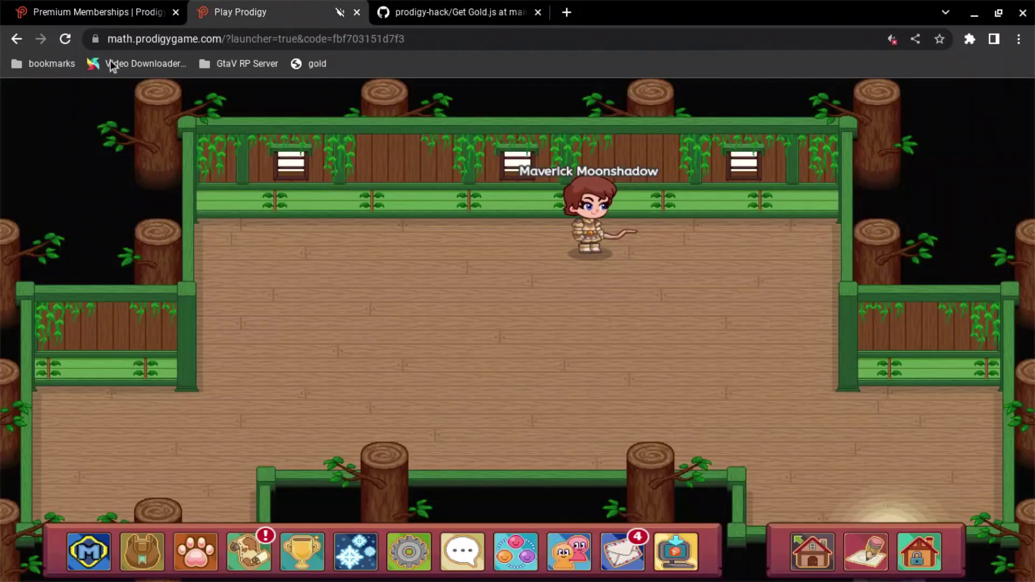
{"action": "left_click", "coordinate": [319, 65]}
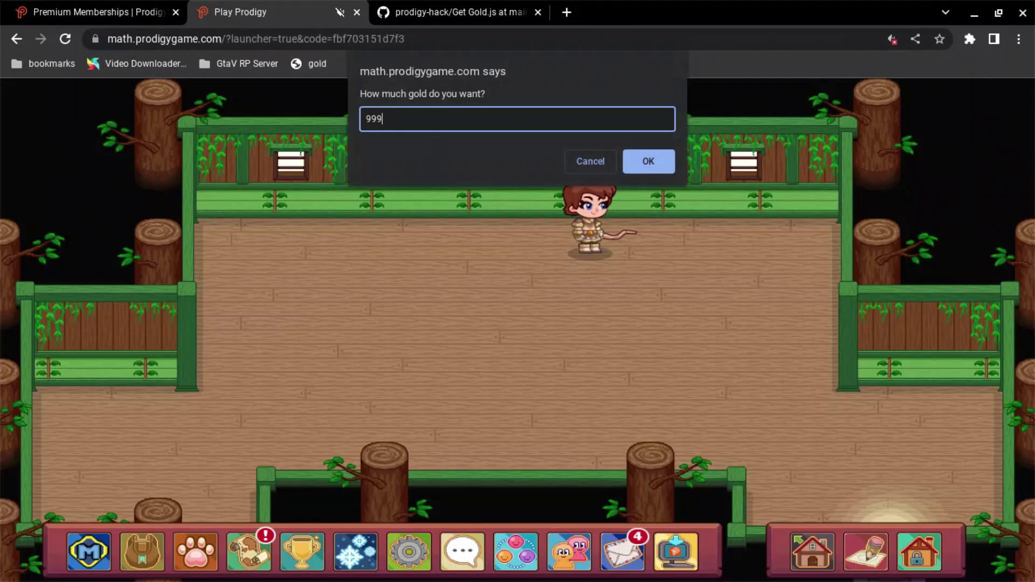
{"action": "left_click", "coordinate": [628, 165]}
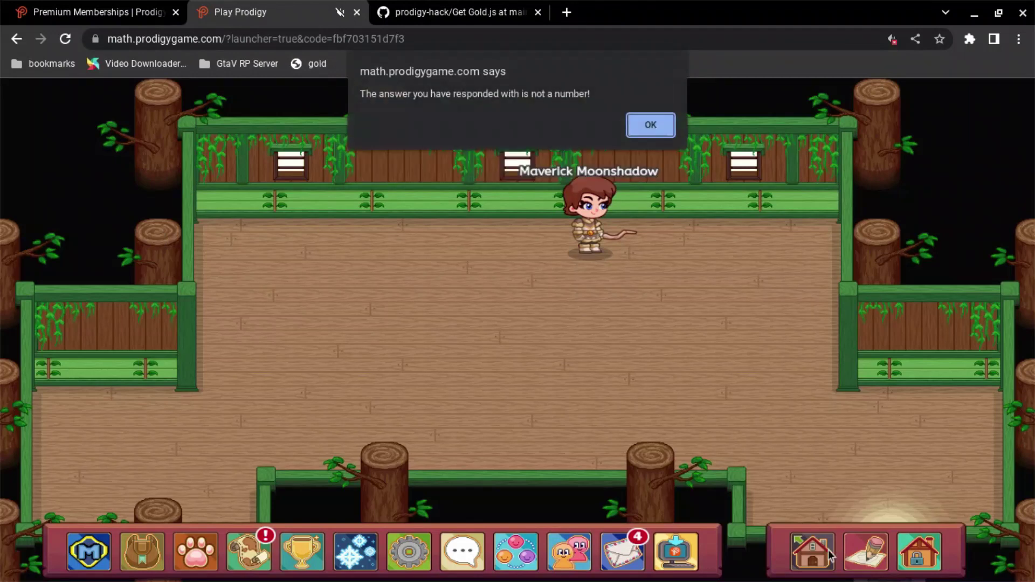
{"action": "left_click", "coordinate": [651, 129]}
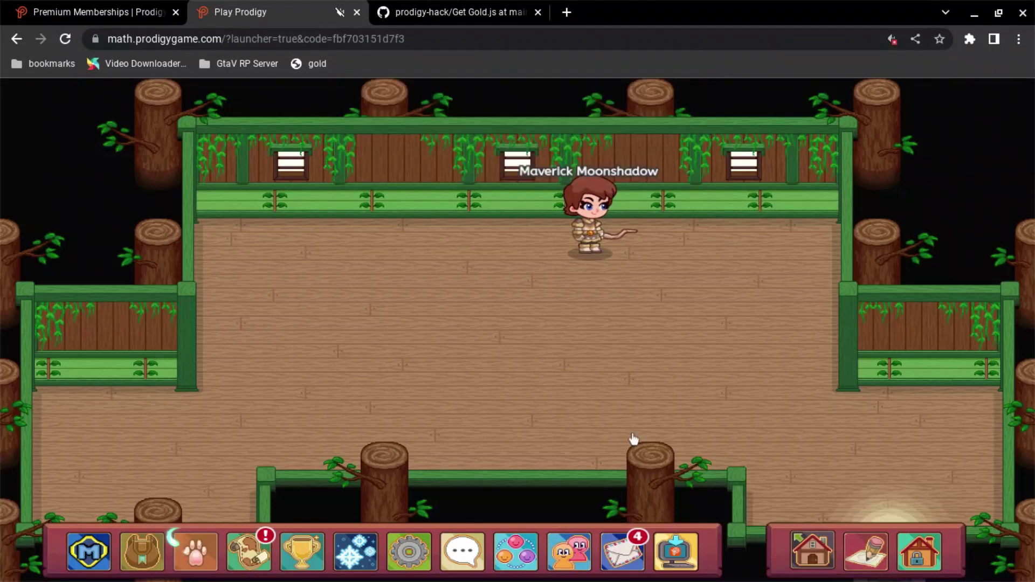
Peek into the house shop, then run the gold bookmarklet again
{"action": "left_click", "coordinate": [878, 566]}
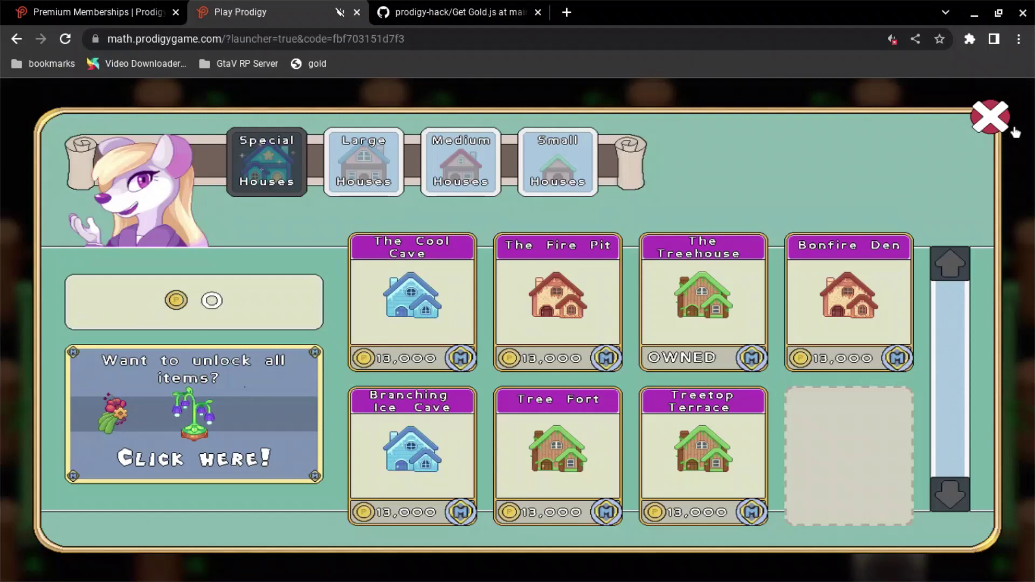
{"action": "left_click", "coordinate": [991, 117]}
{"action": "left_click", "coordinate": [317, 63]}
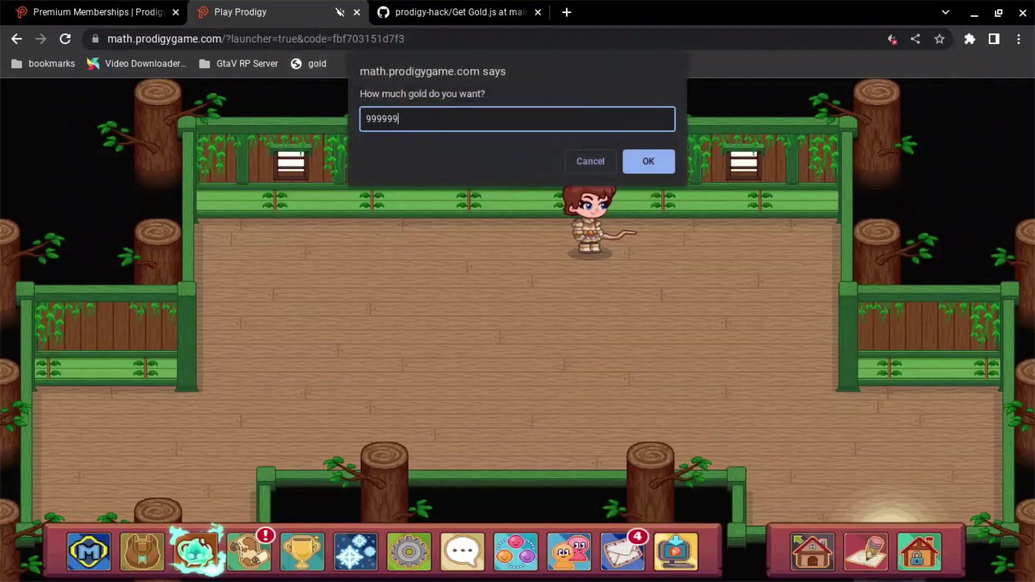
Confirm 999999 gold and open The Cool Cave in the house shop to check the balance
{"action": "left_click", "coordinate": [669, 171]}
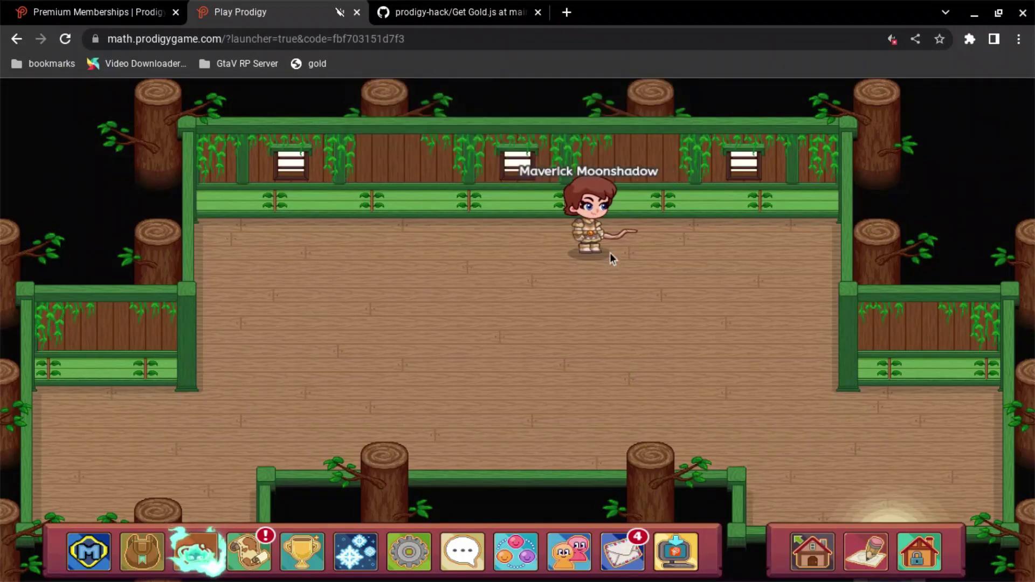
{"action": "left_click", "coordinate": [804, 564]}
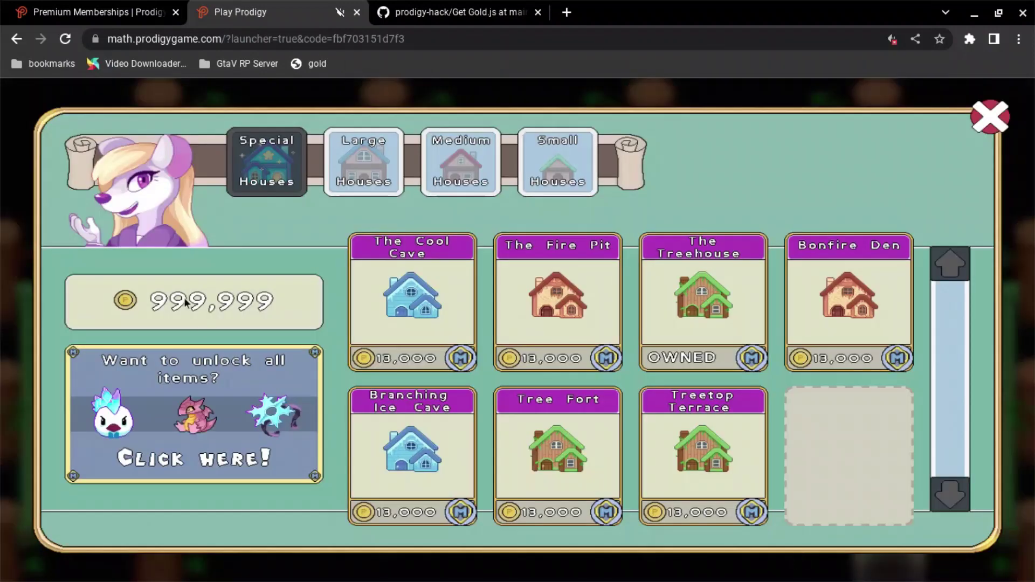
{"action": "left_click", "coordinate": [385, 295]}
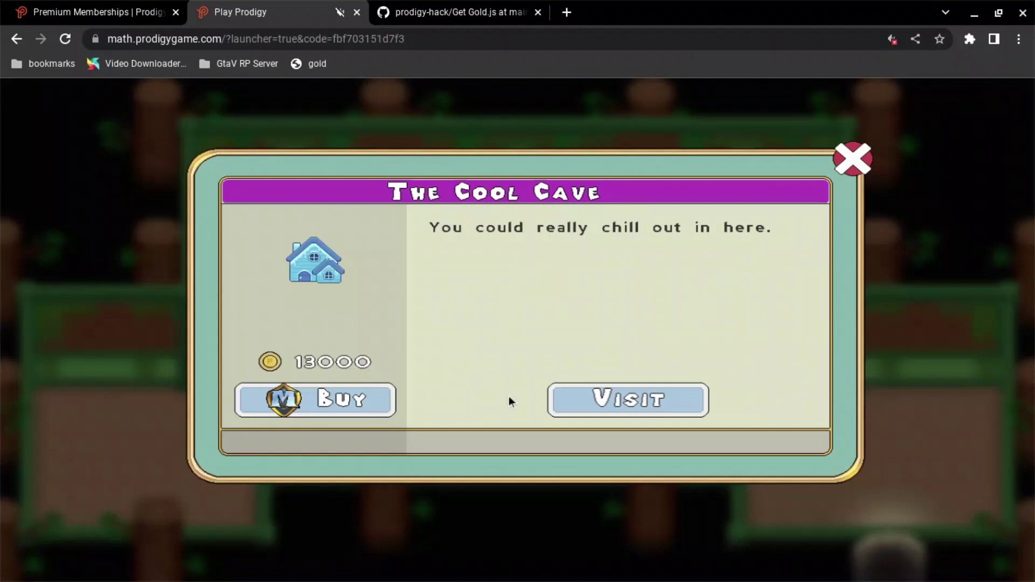
Try buying The Cool Cave, close the membership offer, and return to the Get Gold.js GitHub page
{"action": "left_click", "coordinate": [308, 403]}
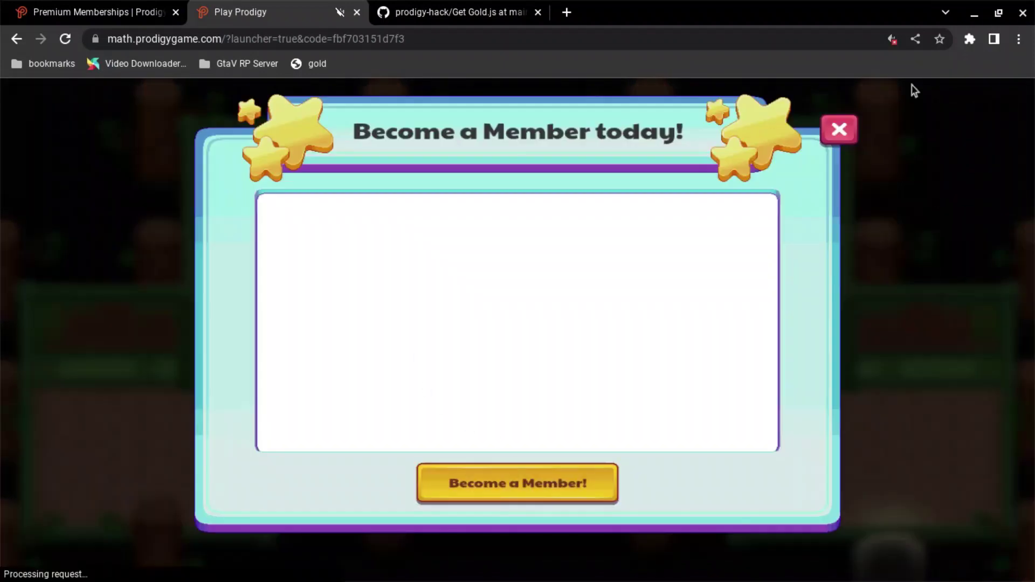
{"action": "left_click", "coordinate": [839, 130]}
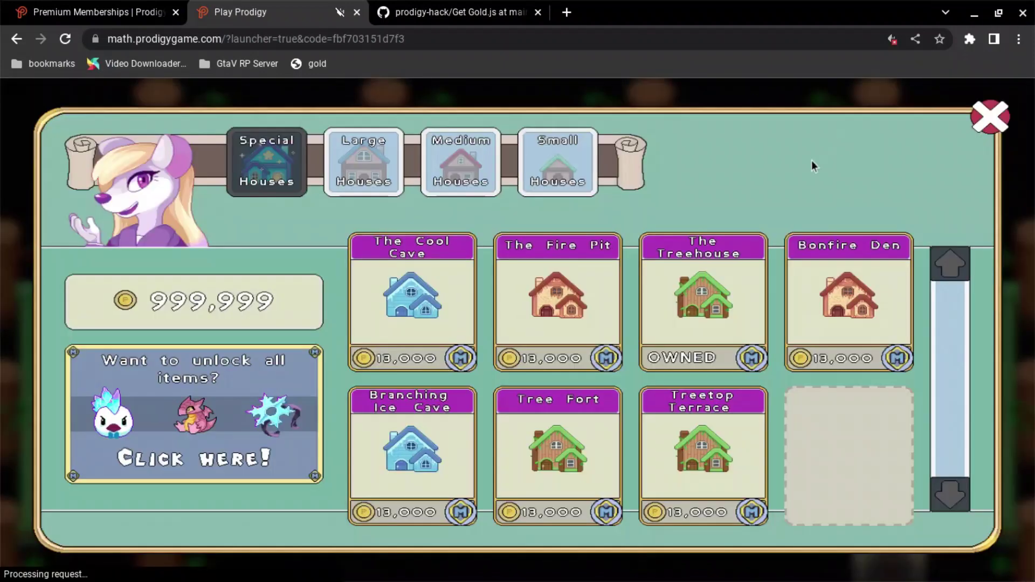
{"action": "left_click", "coordinate": [87, 12]}
{"action": "left_click", "coordinate": [458, 12]}
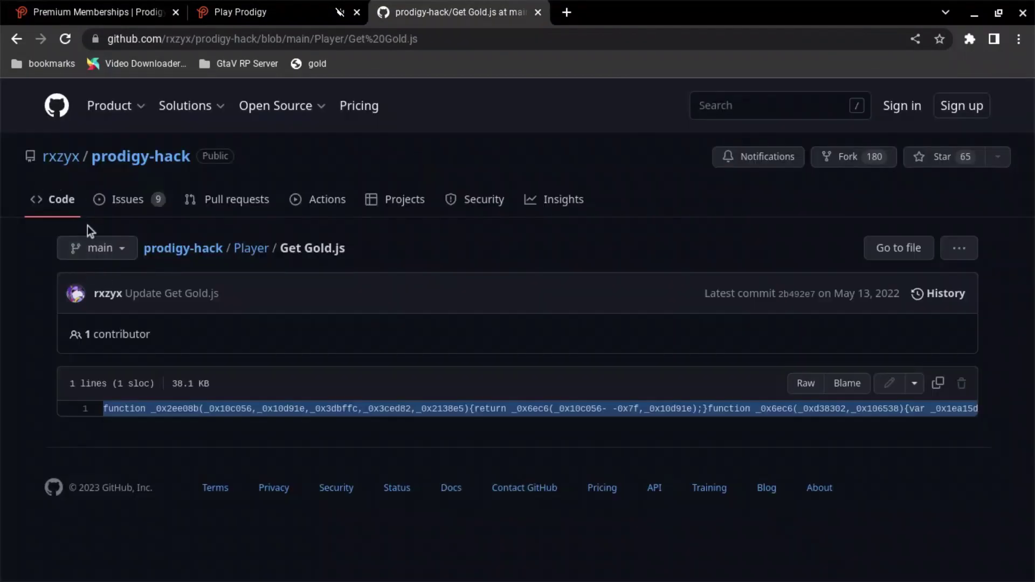
Go back to the Player folder, open Free Membership.js, and select its whole line of code
{"action": "key", "text": "alt+Left"}
{"action": "scroll", "coordinate": [303, 406], "scroll_direction": "down", "scroll_amount": 1}
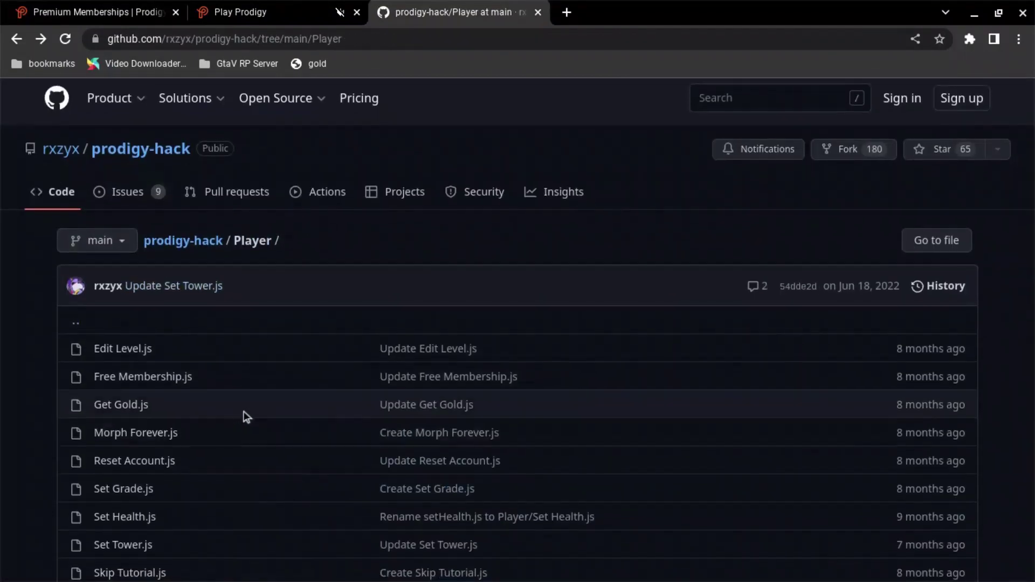
{"action": "left_click", "coordinate": [136, 371]}
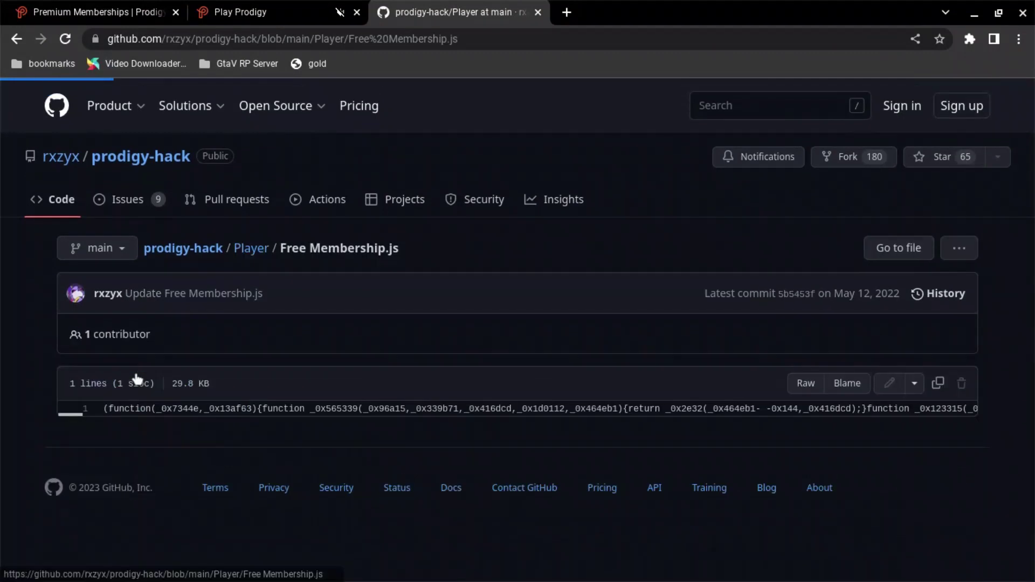
{"action": "triple_click", "coordinate": [288, 405]}
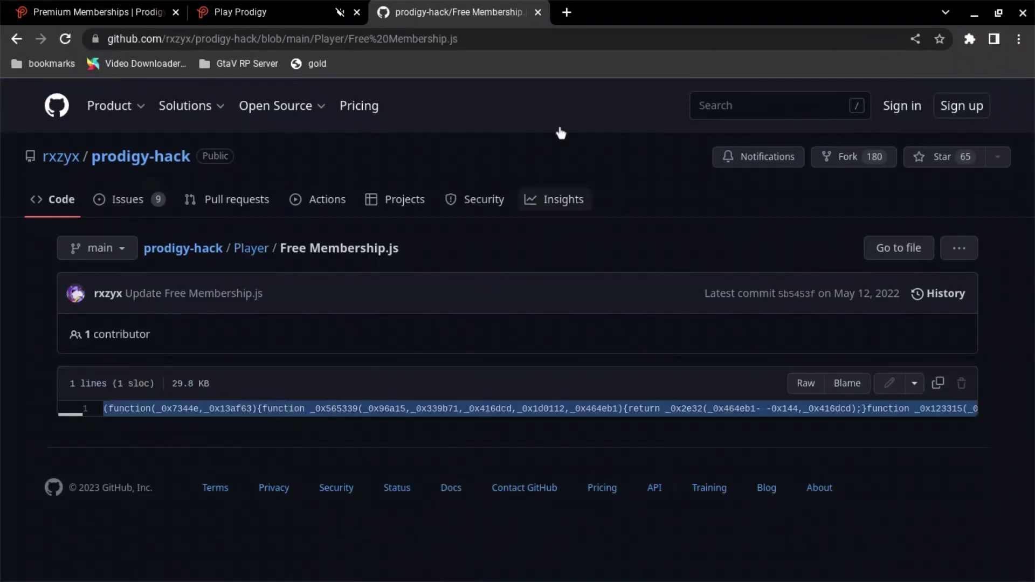
Add a bookmarks-bar bookmark named 'member' and replace its GitHub address with the start of javascript:
{"action": "right_click", "coordinate": [513, 67]}
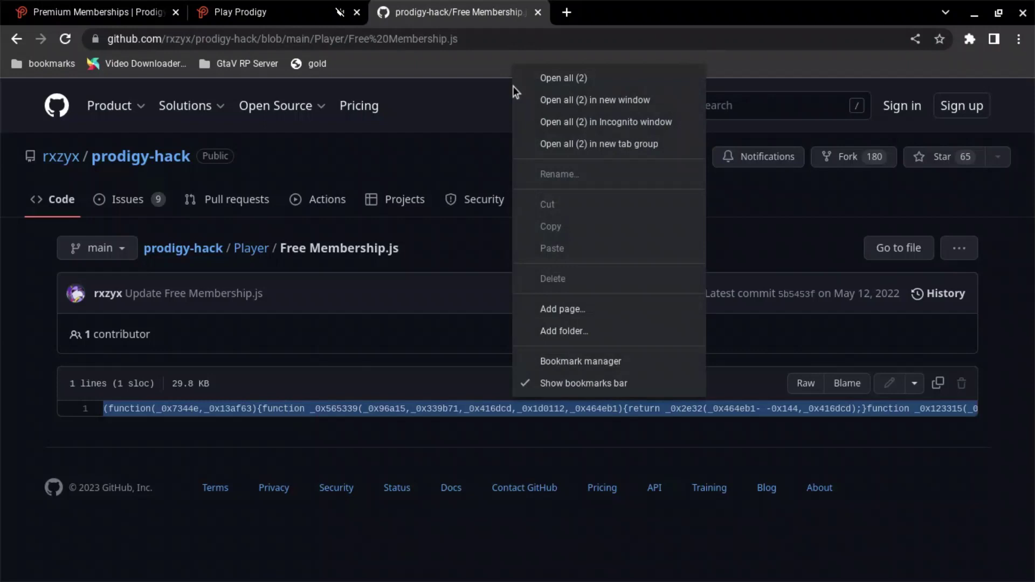
{"action": "left_click", "coordinate": [581, 304]}
{"action": "type", "text": "member"}
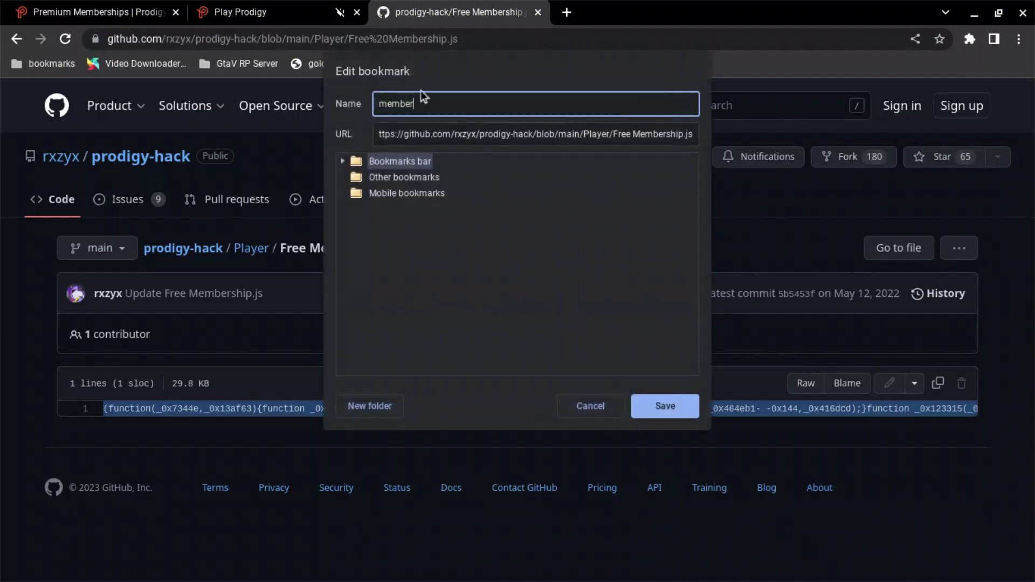
{"action": "left_click", "coordinate": [447, 133]}
{"action": "key", "text": "ctrl+a"}
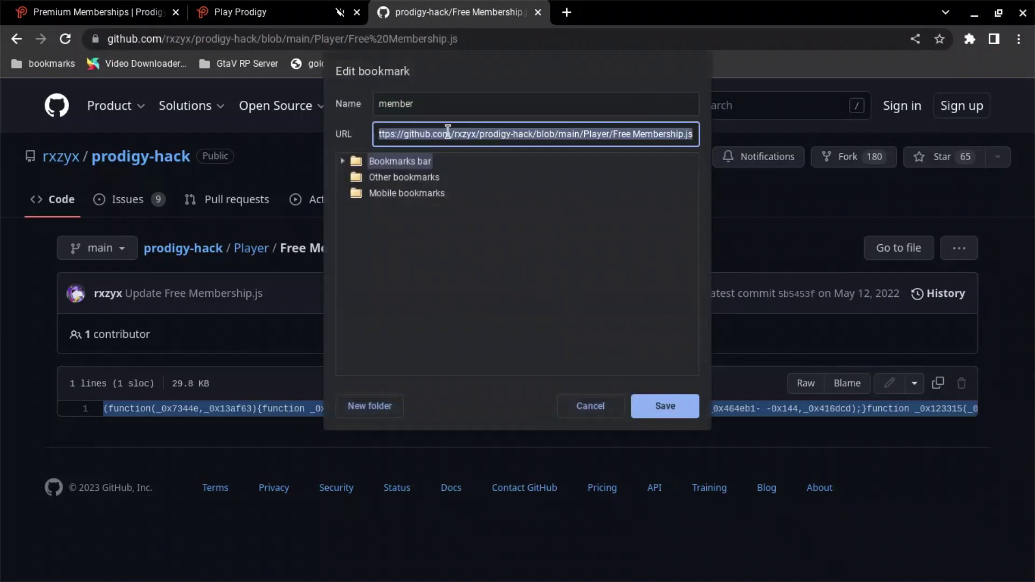
{"action": "key", "text": "BackSpace"}
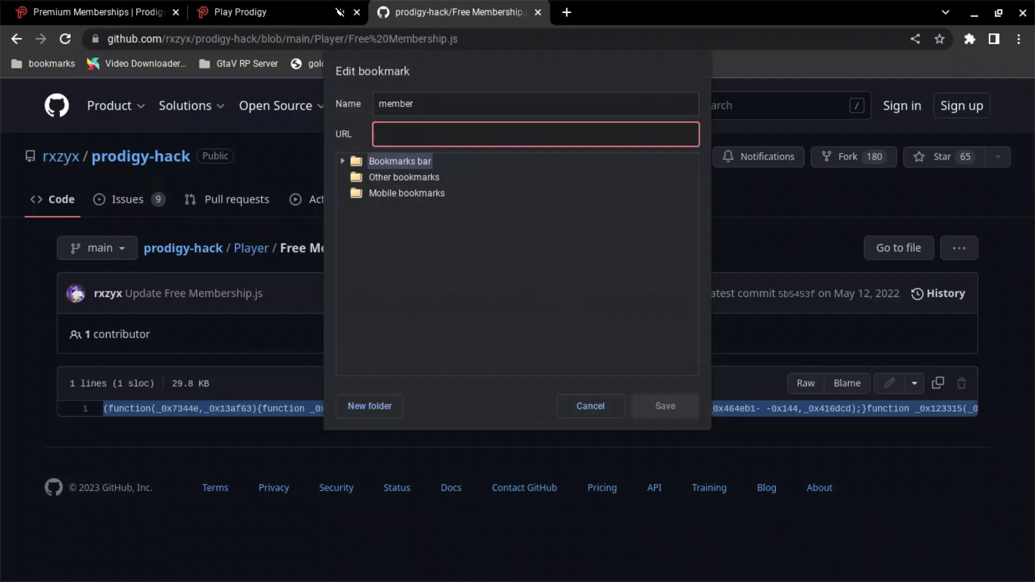
{"action": "type", "text": "javascri"}
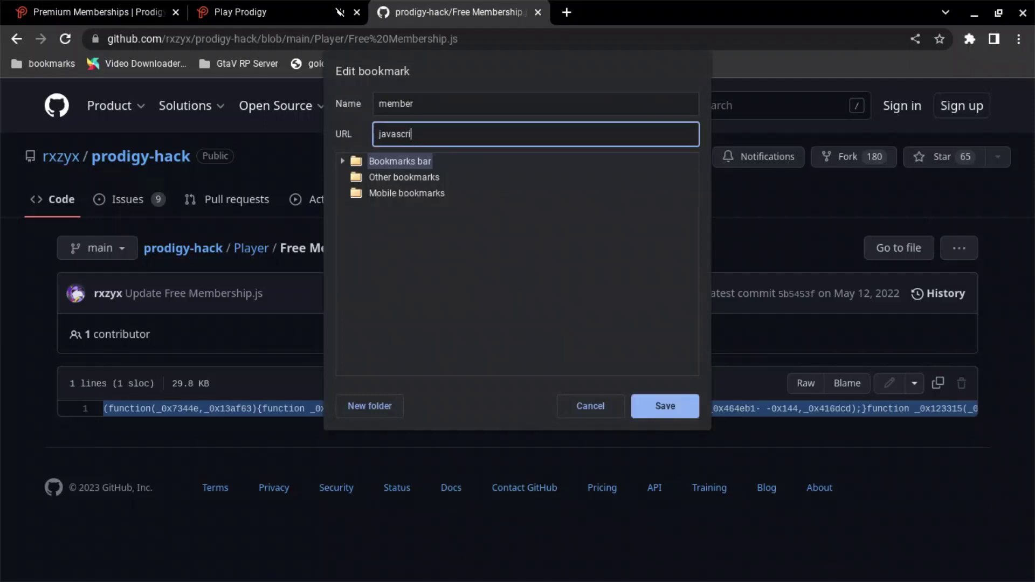
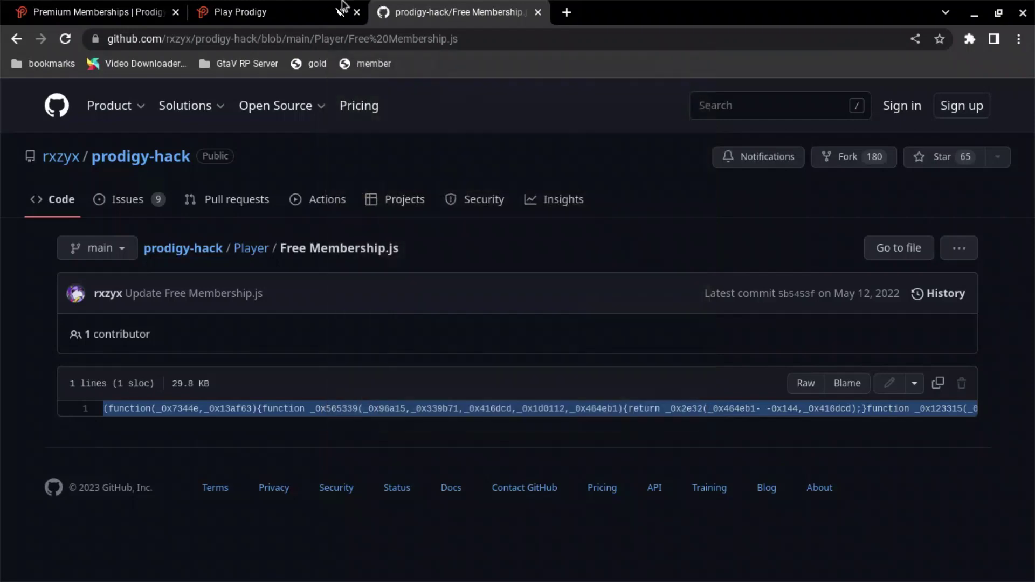
Save the javascript: bookmarklet named 'member' and return to the Play Prodigy tab
{"action": "left_click", "coordinate": [259, 12]}
{"action": "left_click", "coordinate": [990, 116]}
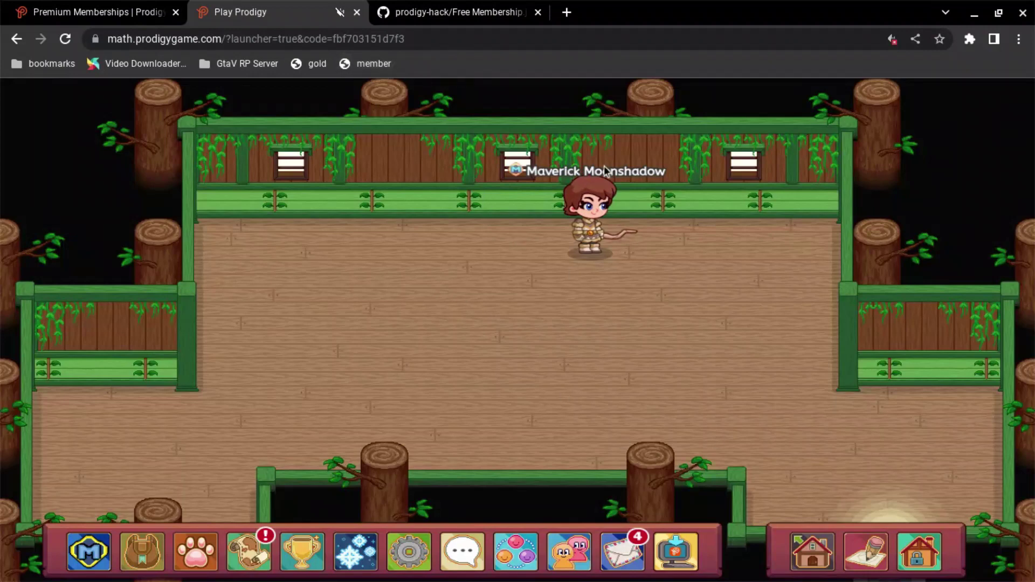
Buy The Cool Cave house for 13000 gold, move in, then return to the GitHub script
{"action": "left_click", "coordinate": [813, 551]}
{"action": "left_click", "coordinate": [430, 304]}
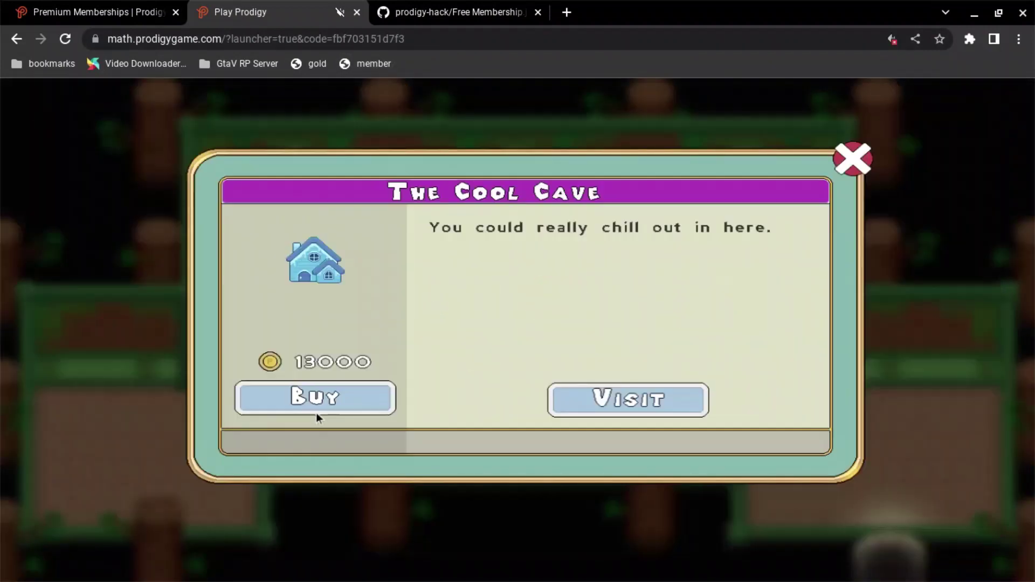
{"action": "left_click", "coordinate": [318, 412]}
{"action": "left_click", "coordinate": [617, 439]}
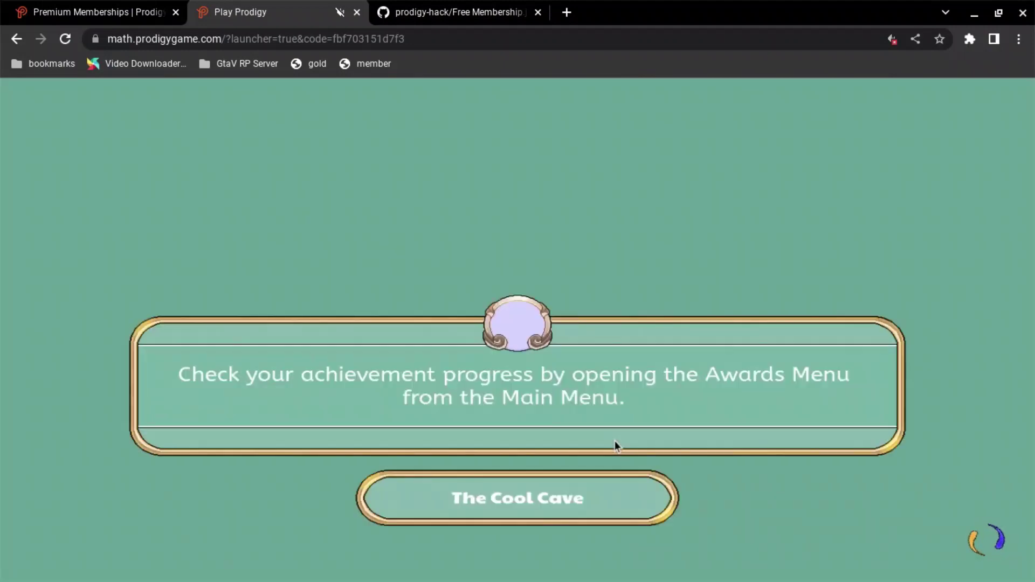
{"action": "left_click", "coordinate": [461, 10]}
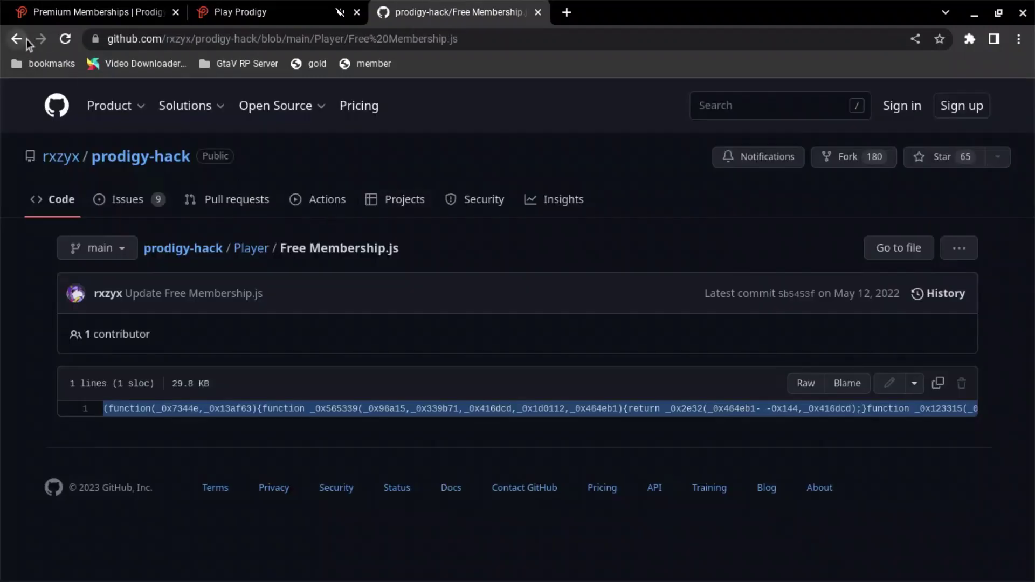
Go back to the Player folder and browse its list of hack scripts
{"action": "left_click", "coordinate": [17, 39]}
{"action": "scroll", "coordinate": [144, 348], "scroll_direction": "down", "scroll_amount": 1}
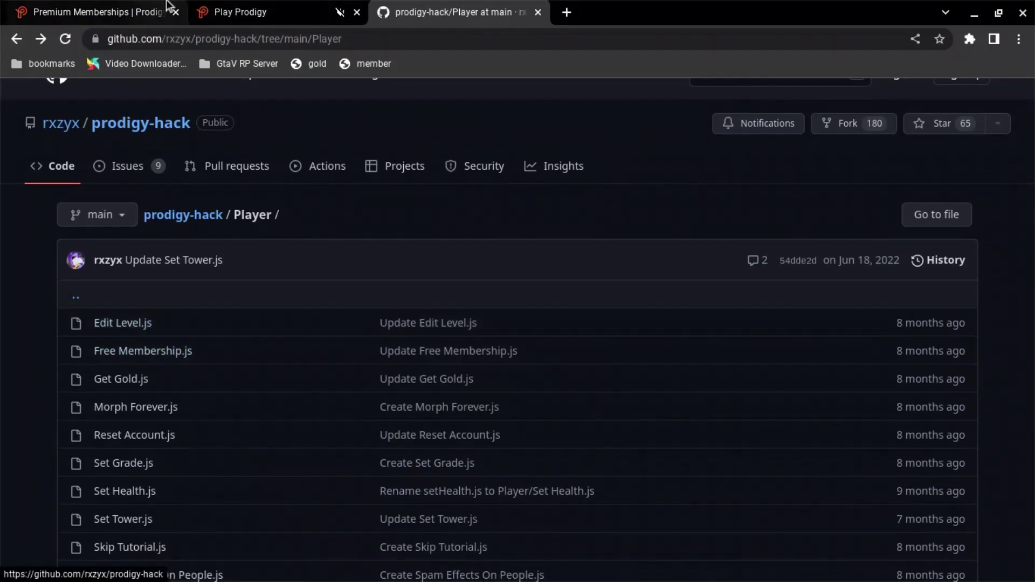
{"action": "left_click", "coordinate": [261, 13]}
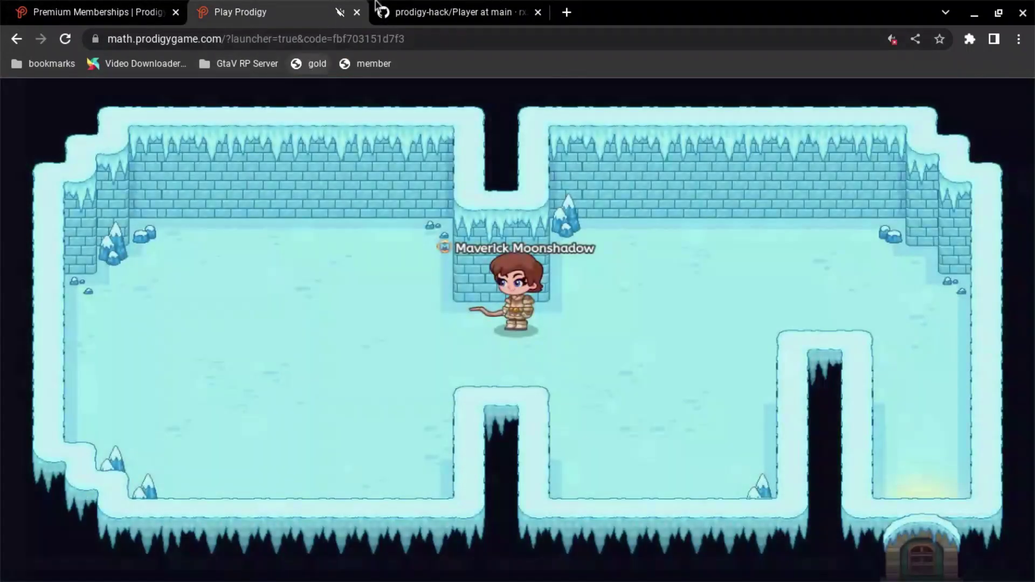
{"action": "left_click", "coordinate": [376, 7]}
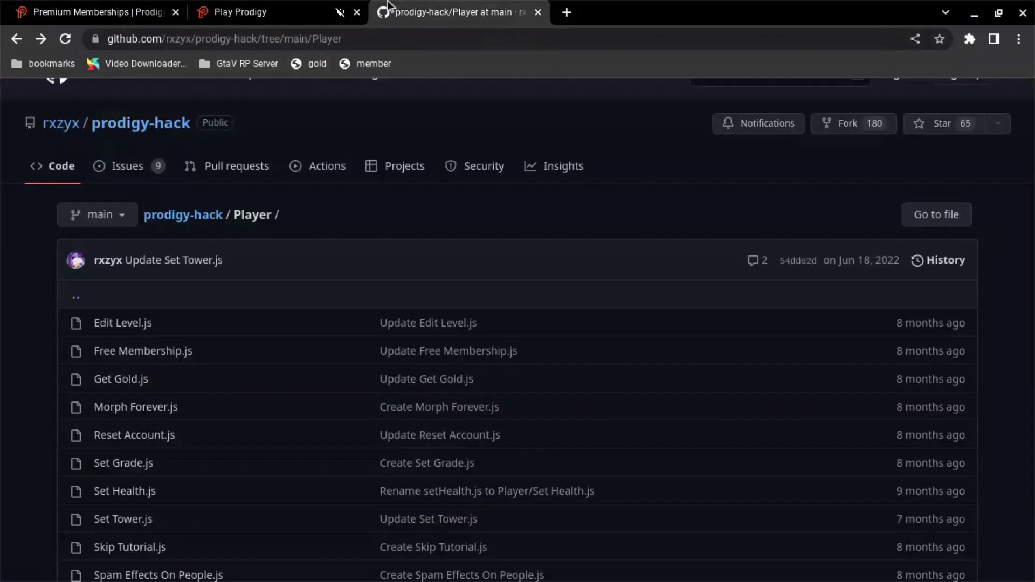
{"action": "scroll", "coordinate": [134, 426], "scroll_direction": "down", "scroll_amount": 1}
{"action": "scroll", "coordinate": [142, 447], "scroll_direction": "down", "scroll_amount": 2}
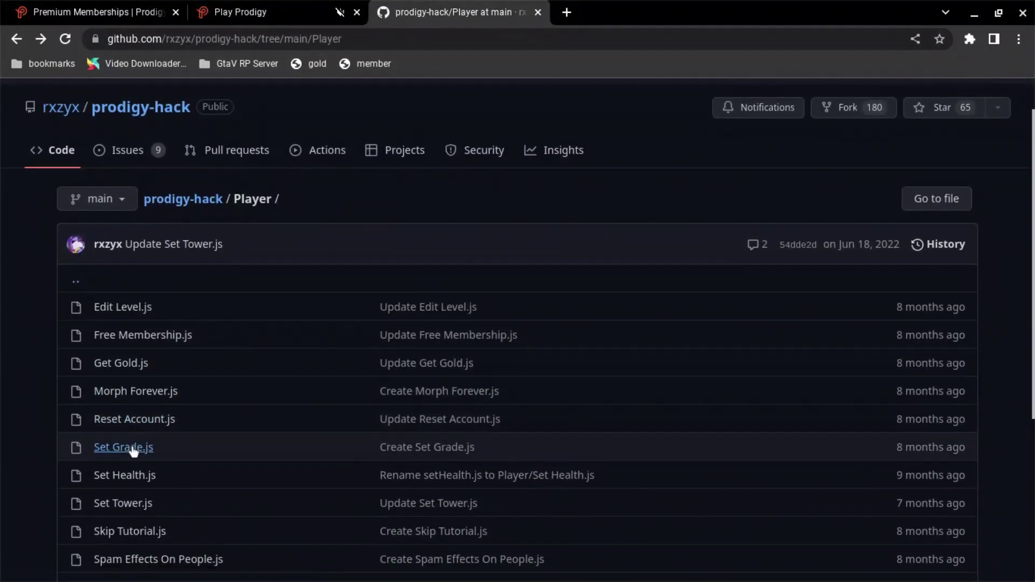
{"action": "scroll", "coordinate": [147, 464], "scroll_direction": "up", "scroll_amount": 3}
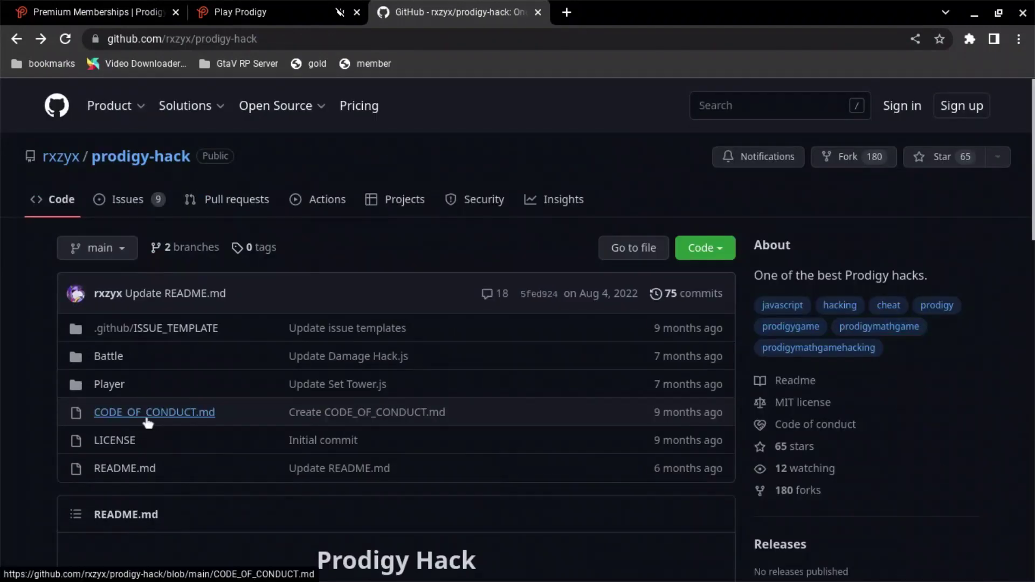
Open Battle > invincibilityHack.js, highlight its opening code, then walk left in the Cool Cave
{"action": "left_click", "coordinate": [111, 365]}
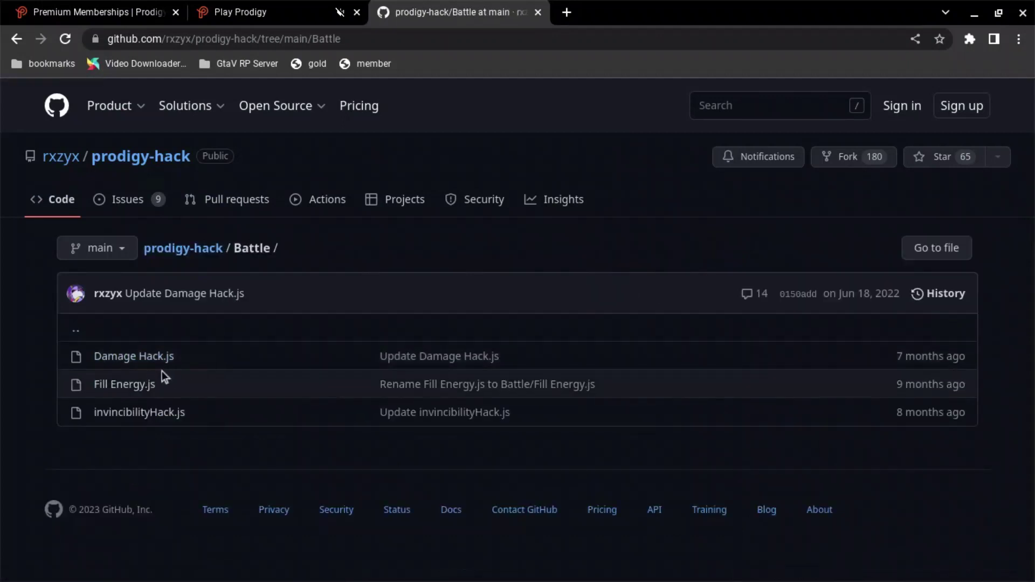
{"action": "left_click", "coordinate": [154, 418]}
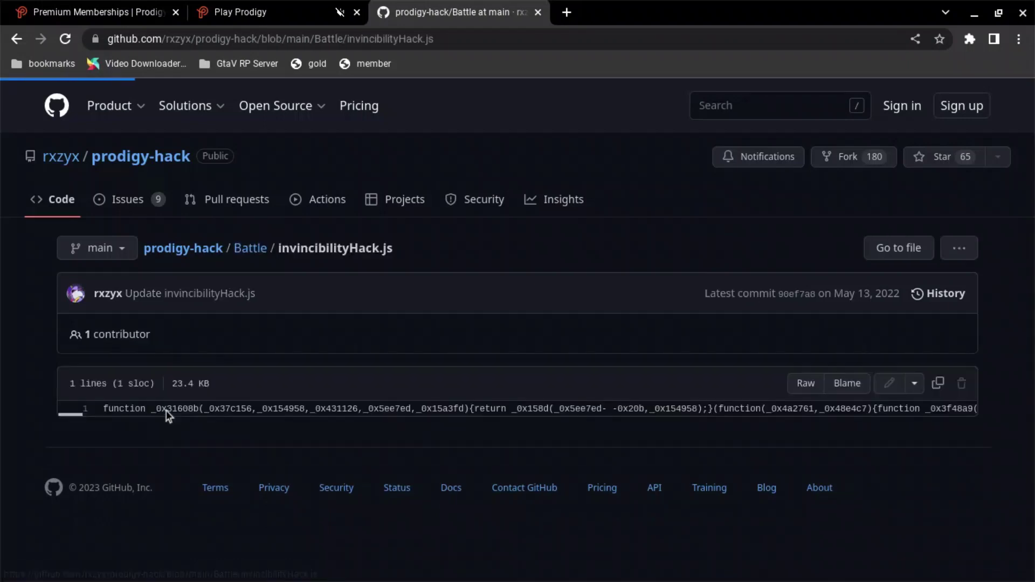
{"action": "left_click_drag", "start_coordinate": [136, 407], "coordinate": [317, 405]}
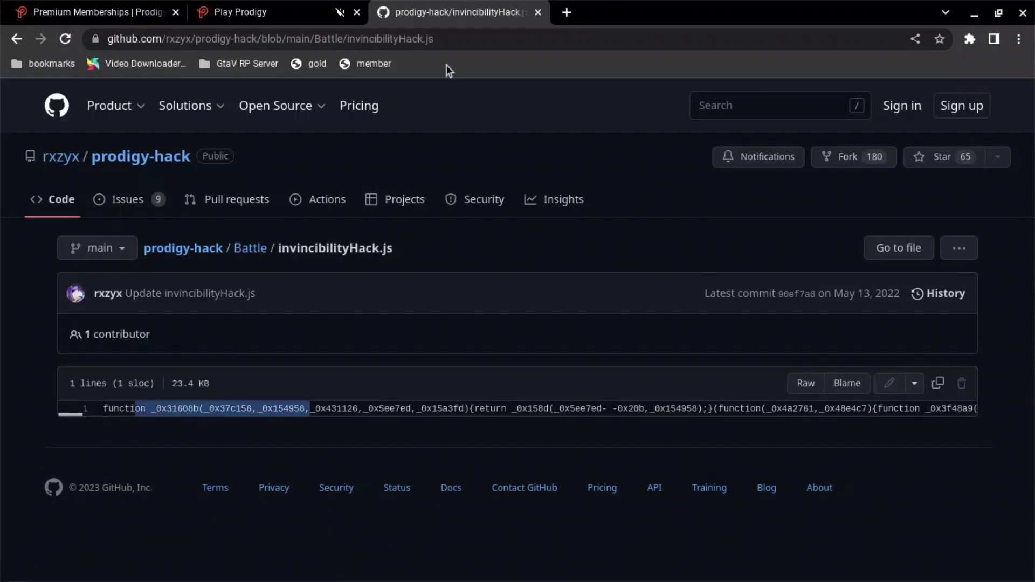
{"action": "left_click", "coordinate": [248, 12]}
{"action": "left_click", "coordinate": [341, 345]}
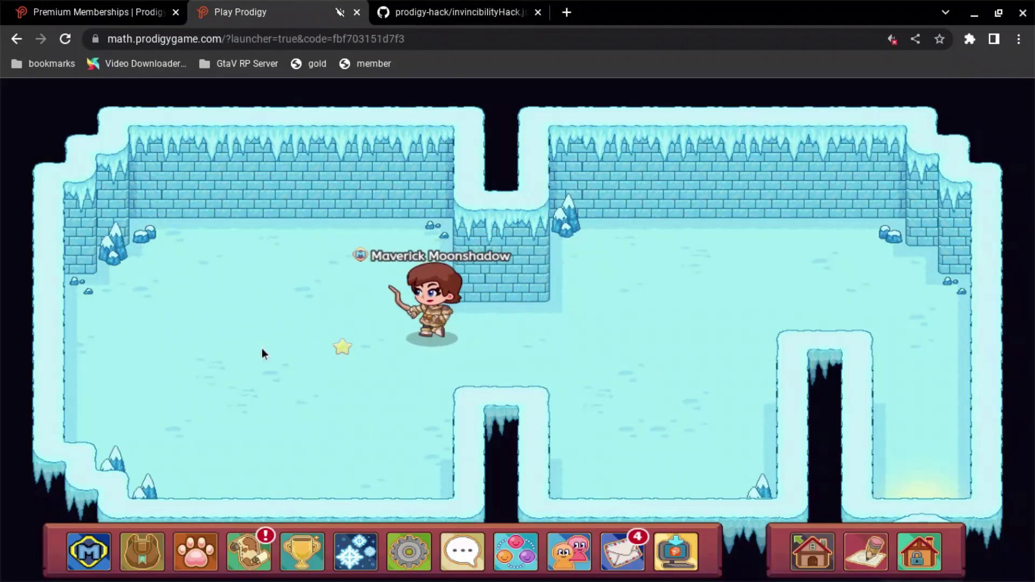